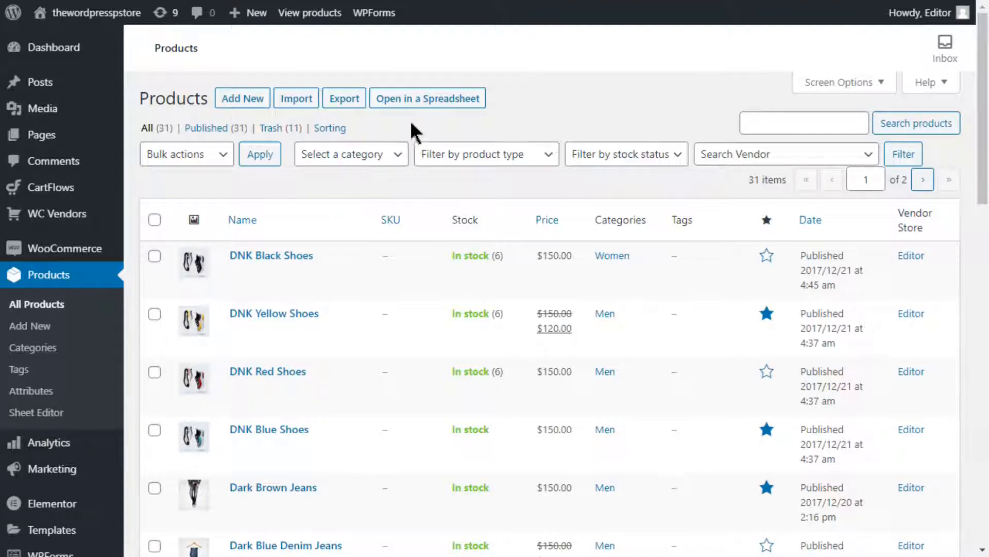
# Step: Open the product list in a spreadsheet and select the DNK Black Shoes, DNK Yellow Shoes and DNK Red Shoes rows
pyautogui.click(428, 98)
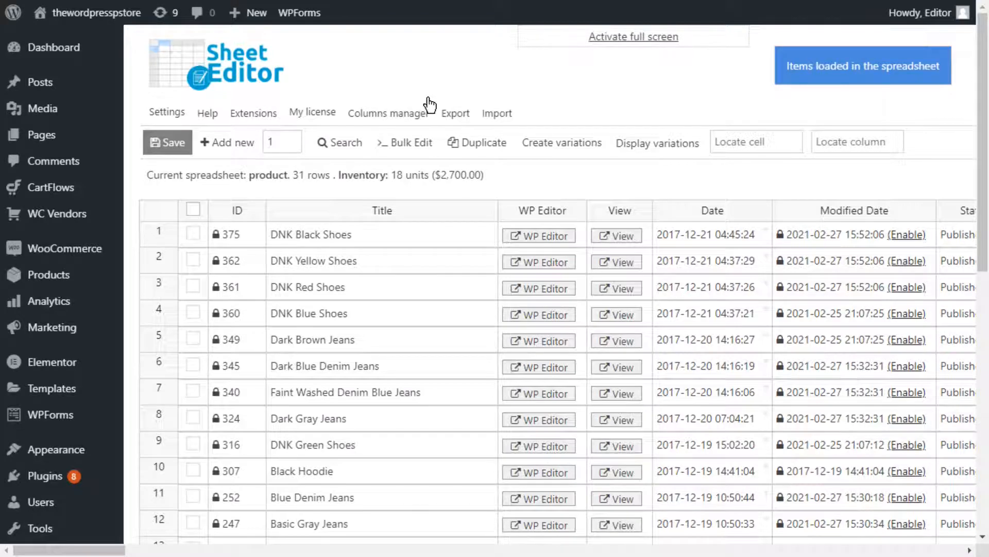
pyautogui.click(197, 235)
pyautogui.click(194, 260)
pyautogui.click(194, 289)
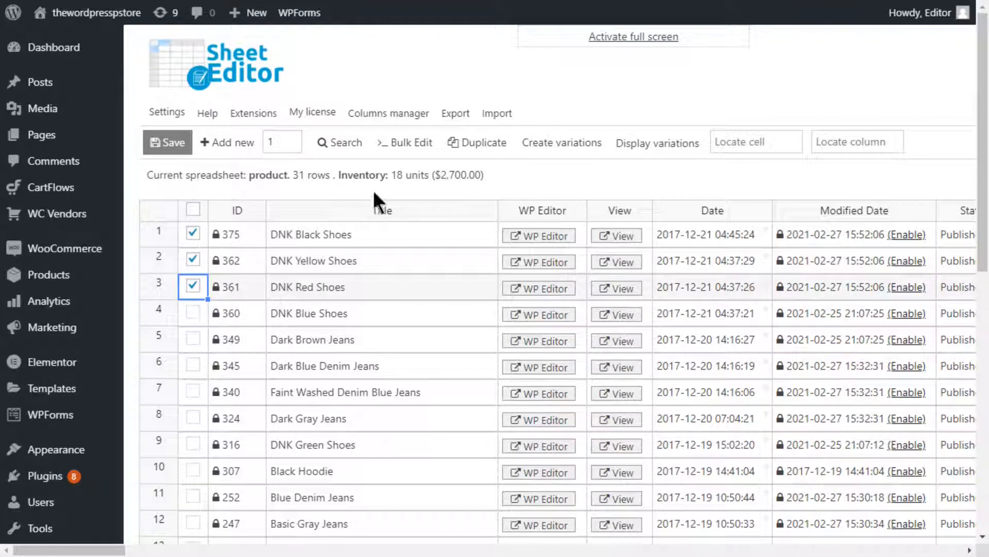
# Step: Set up a bulk edit of the manually selected rows with Title as the field and Append as the edit type
pyautogui.click(407, 136)
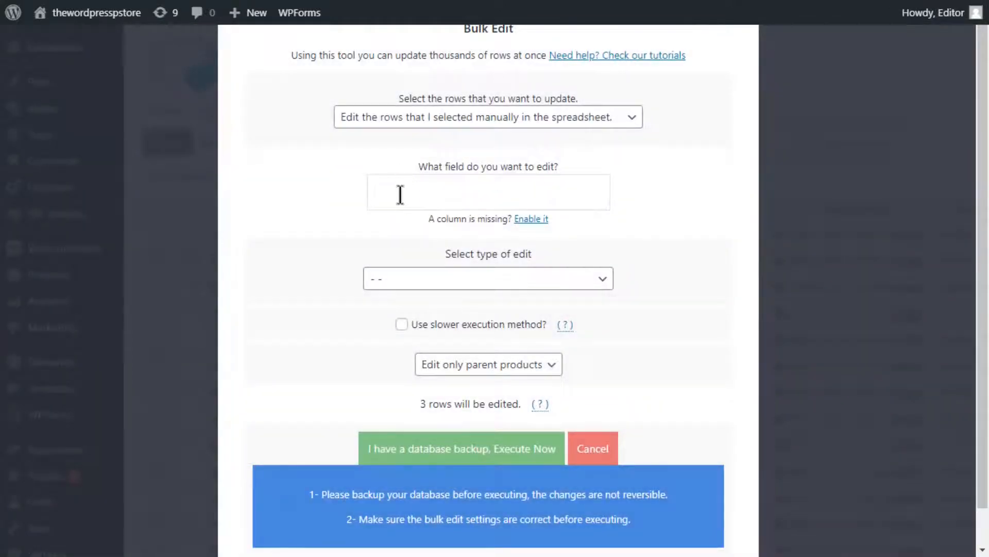
pyautogui.click(400, 195)
pyautogui.click(399, 220)
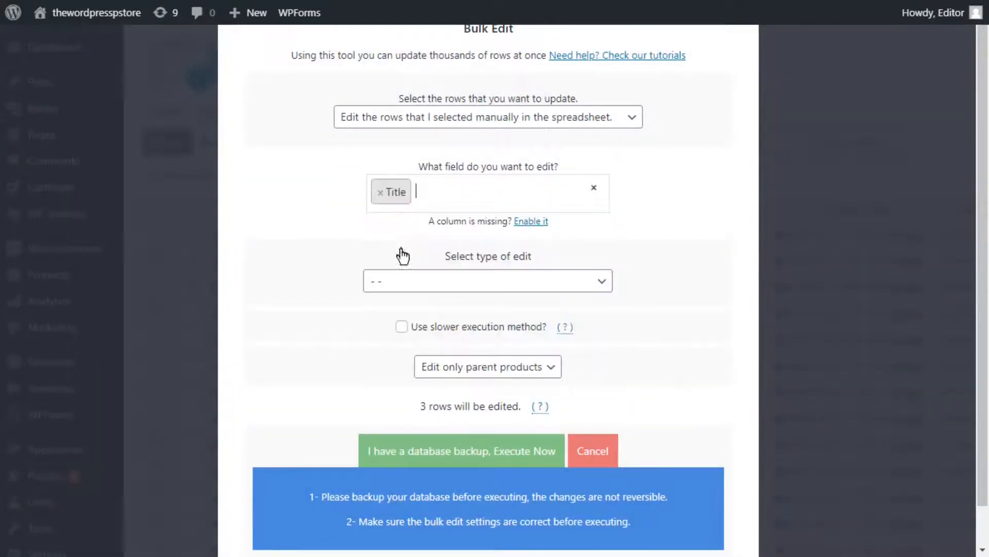
pyautogui.click(399, 281)
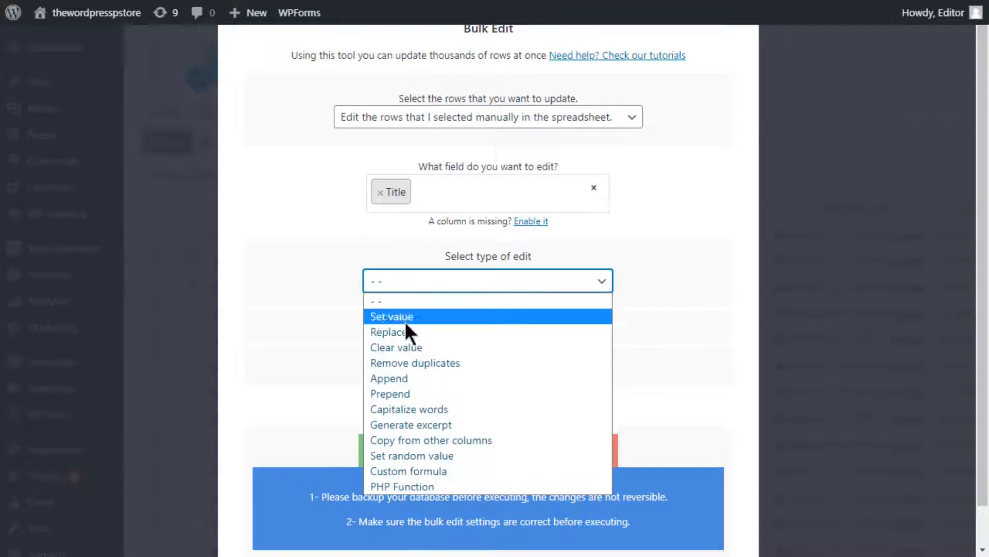
pyautogui.click(409, 374)
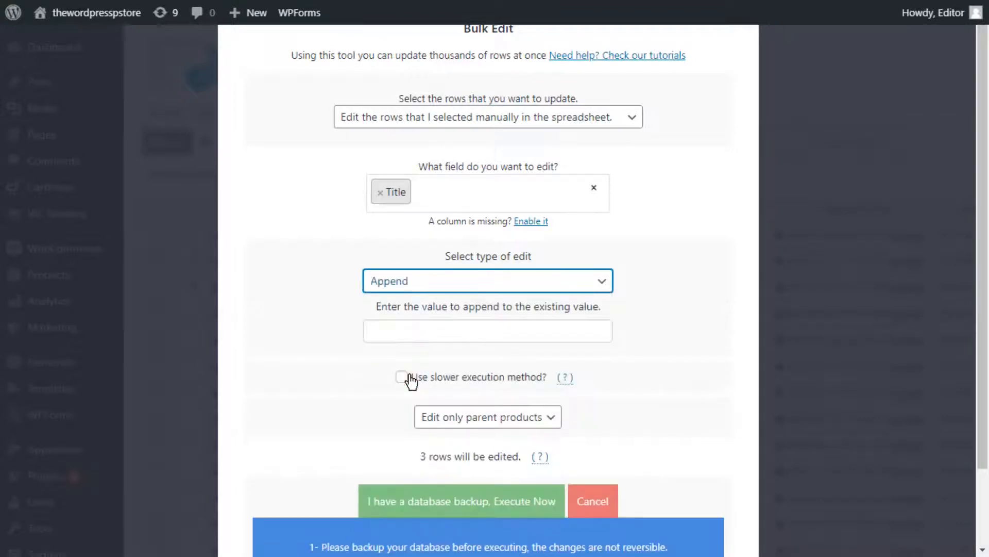
# Step: Enter $product_cat$ as the value to append to the selected shoes' titles, execute the bulk edit and close its window
pyautogui.click(426, 328)
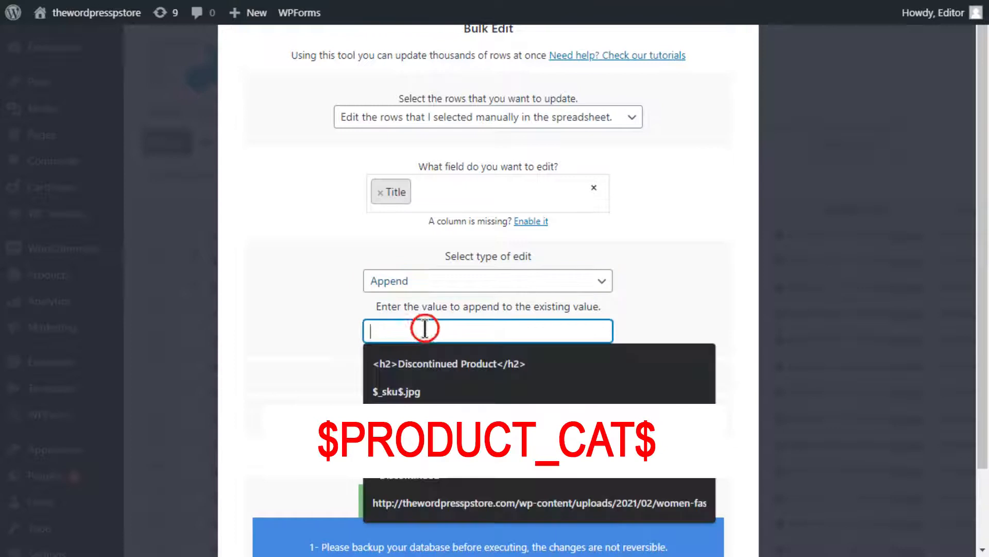
pyautogui.write('$product_cat$')
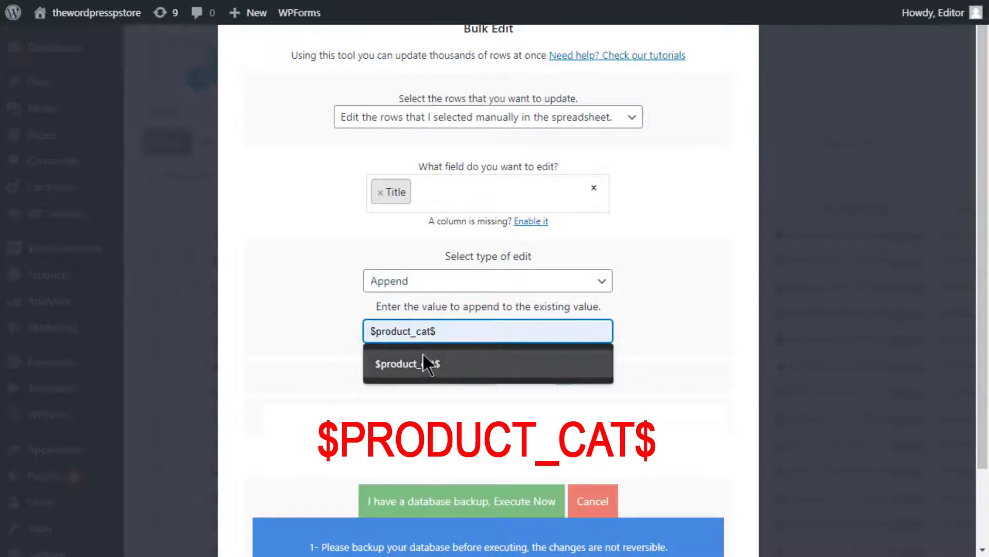
pyautogui.click(423, 356)
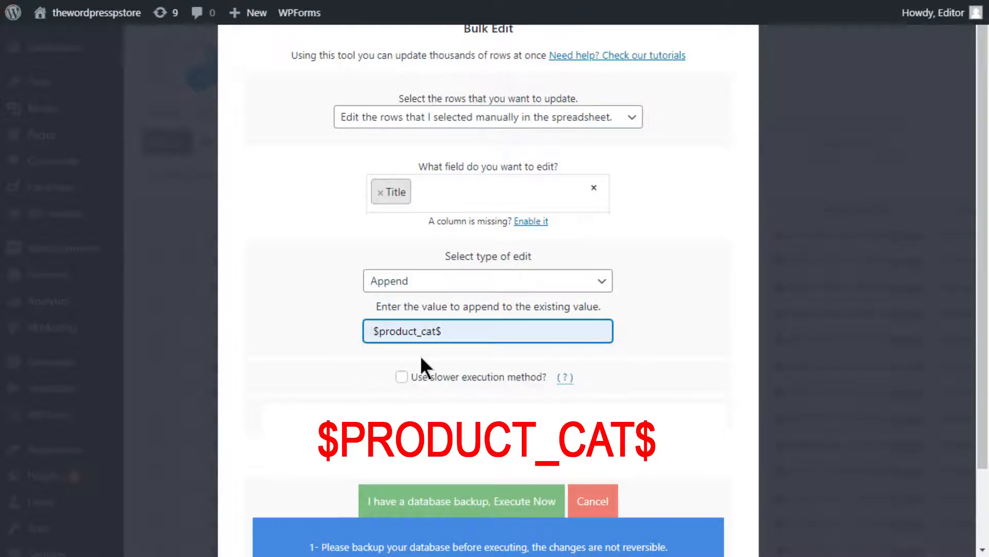
pyautogui.click(416, 493)
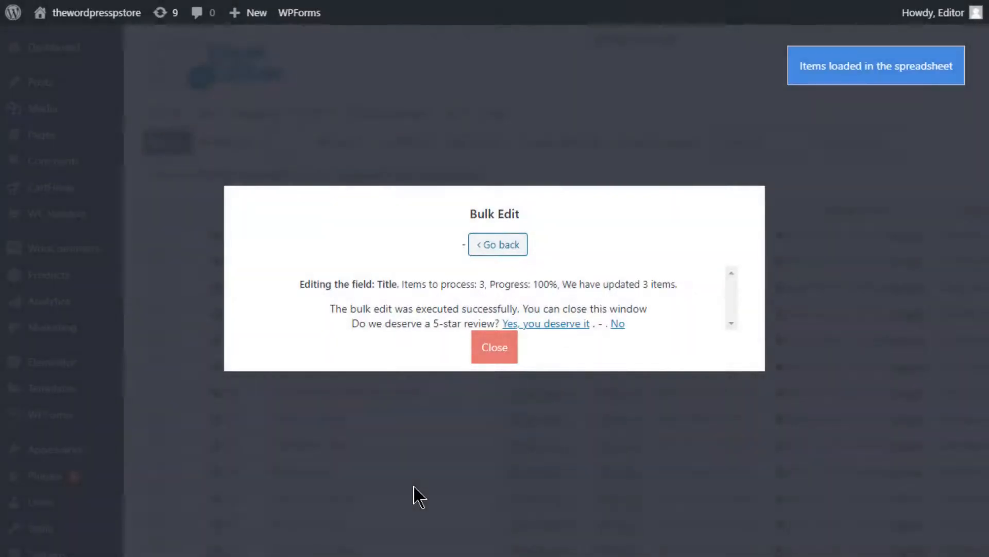
pyautogui.click(490, 351)
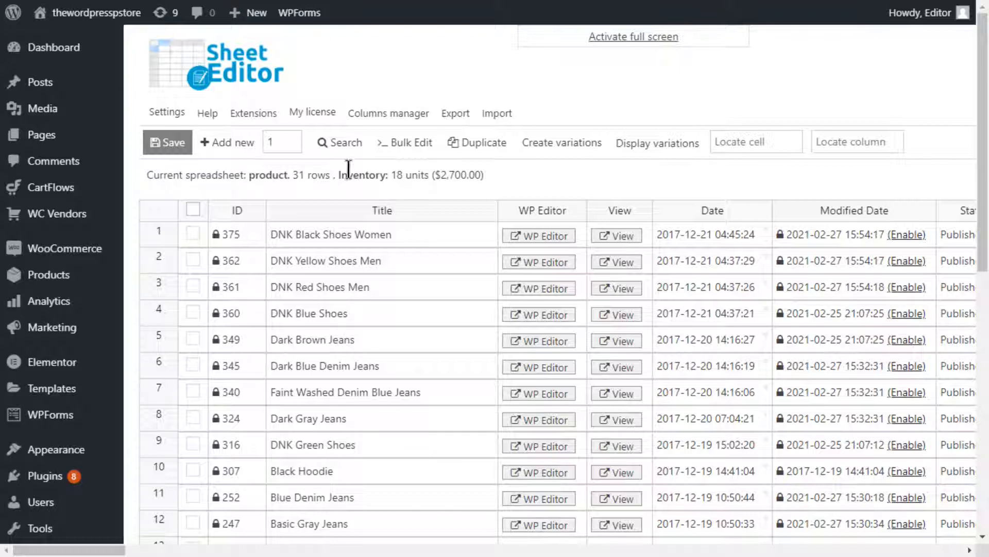
# Step: Search the spreadsheet for products containing the keyword jeans in the Women product category
pyautogui.click(342, 135)
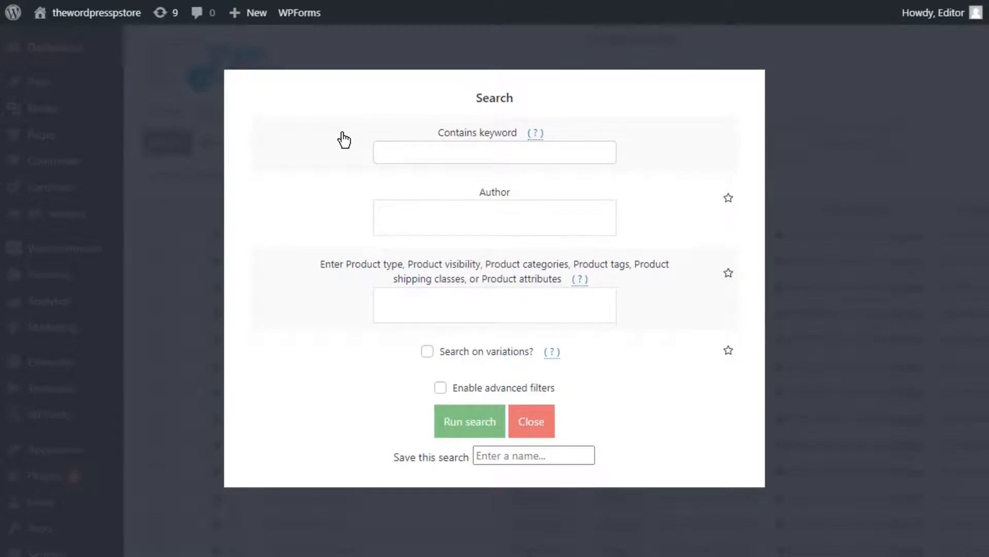
pyautogui.click(397, 148)
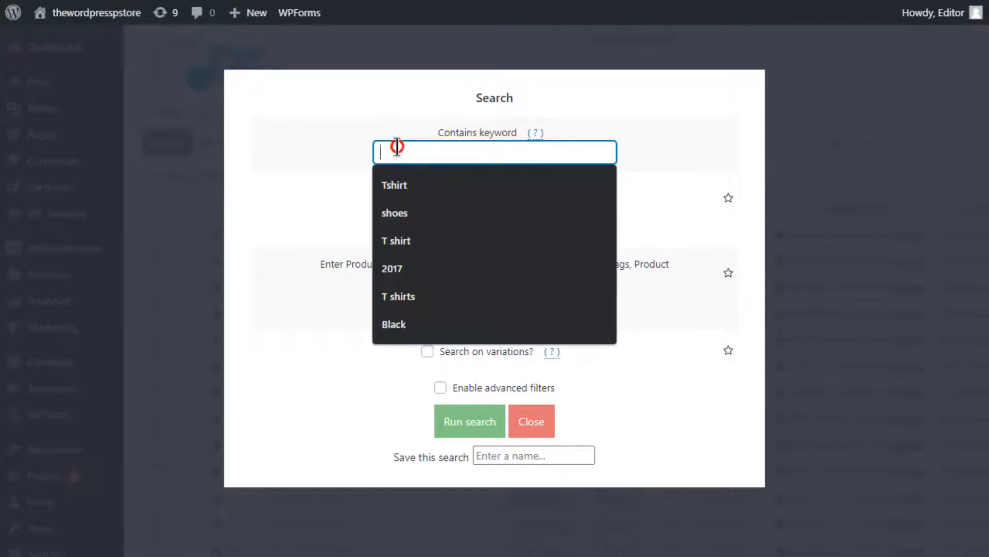
pyautogui.write('jeans')
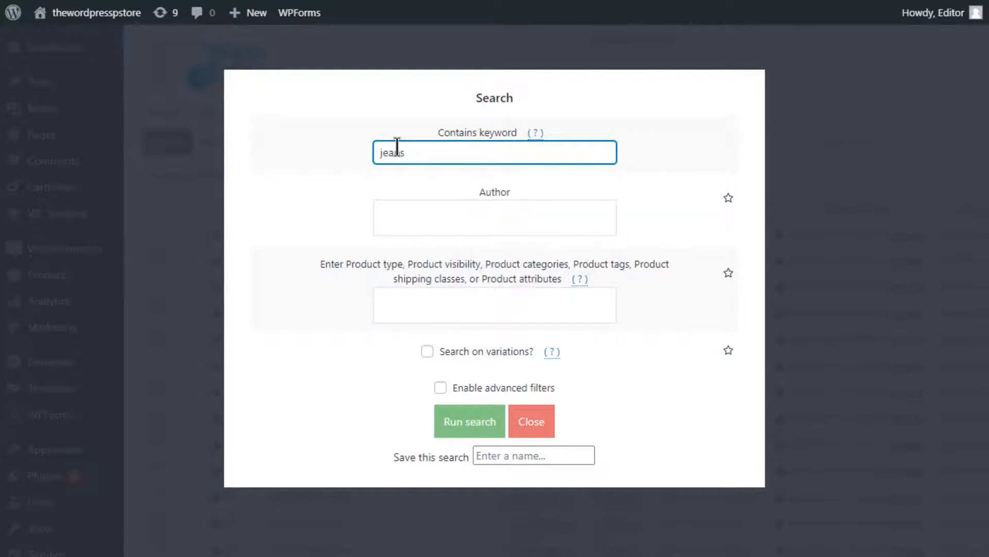
pyautogui.click(428, 305)
pyautogui.write('women')
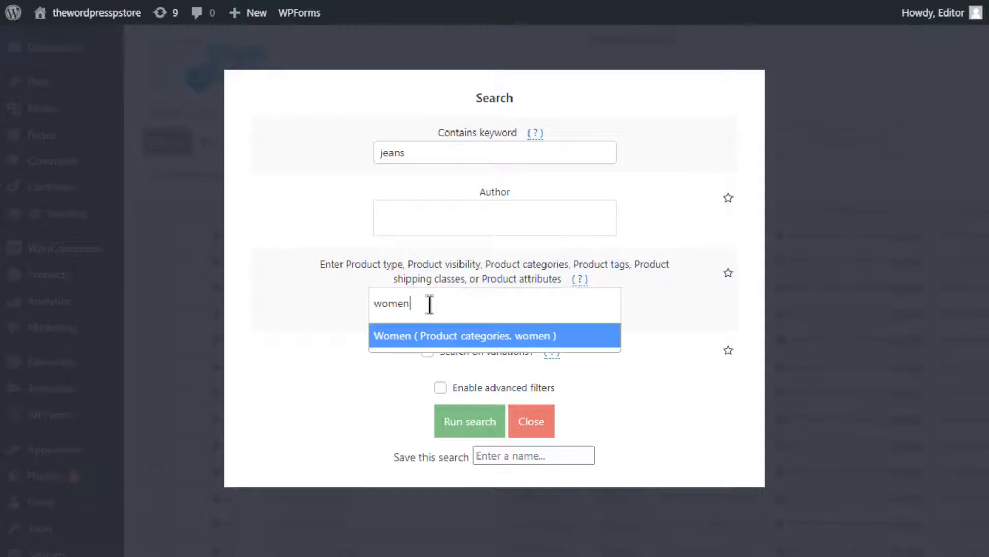
pyautogui.click(426, 333)
pyautogui.click(438, 417)
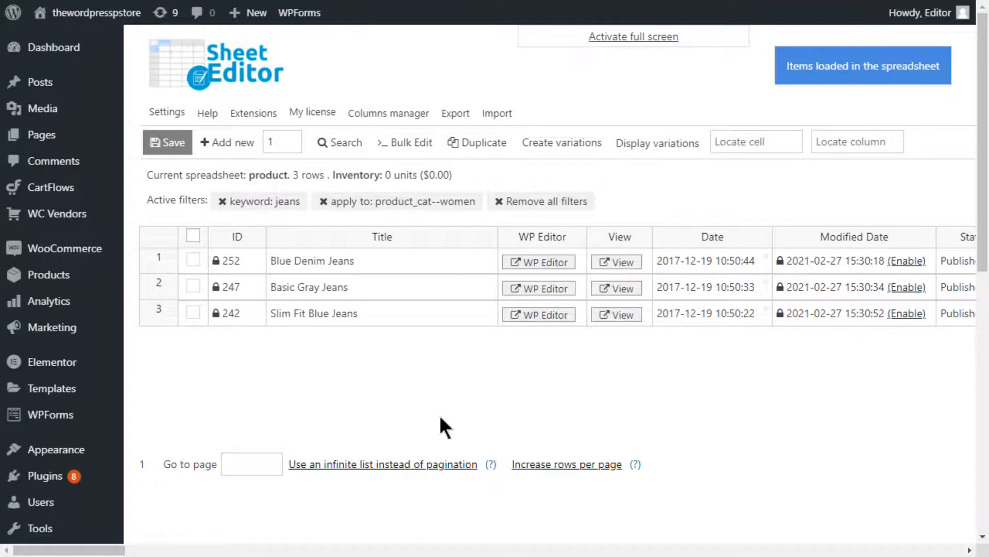
# Step: Set up a bulk edit of all rows from the current search, using the Title field and the Append edit type
pyautogui.click(410, 141)
pyautogui.click(431, 126)
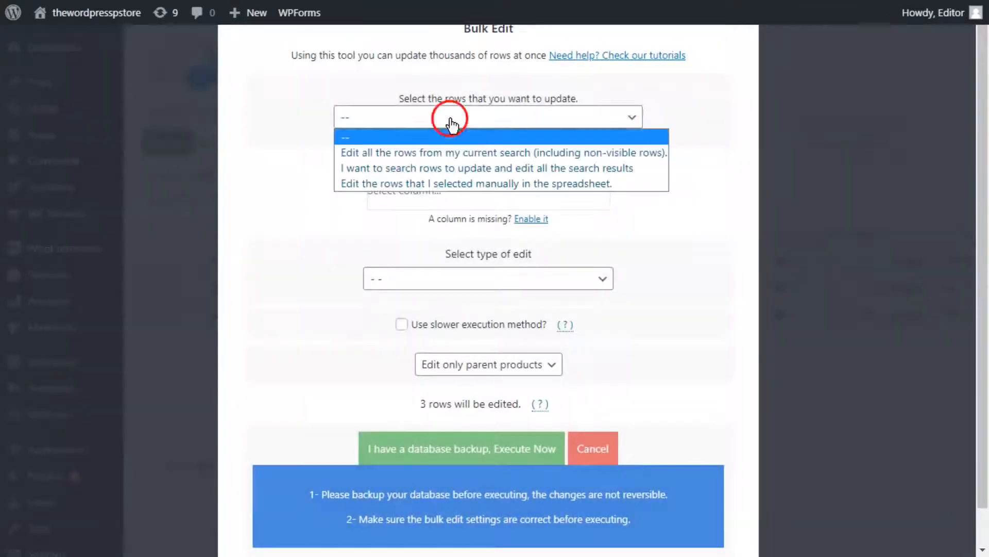
pyautogui.click(470, 158)
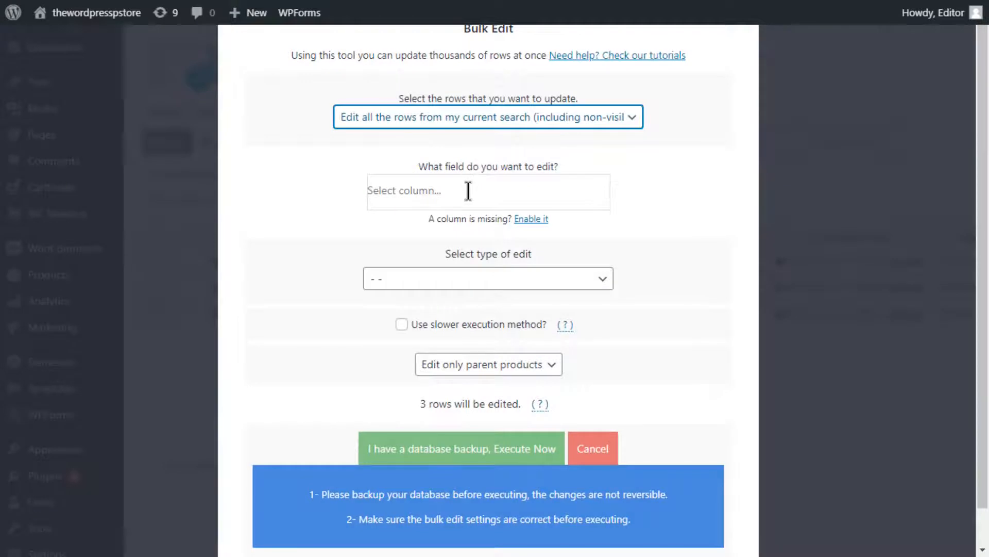
pyautogui.click(468, 190)
pyautogui.click(463, 222)
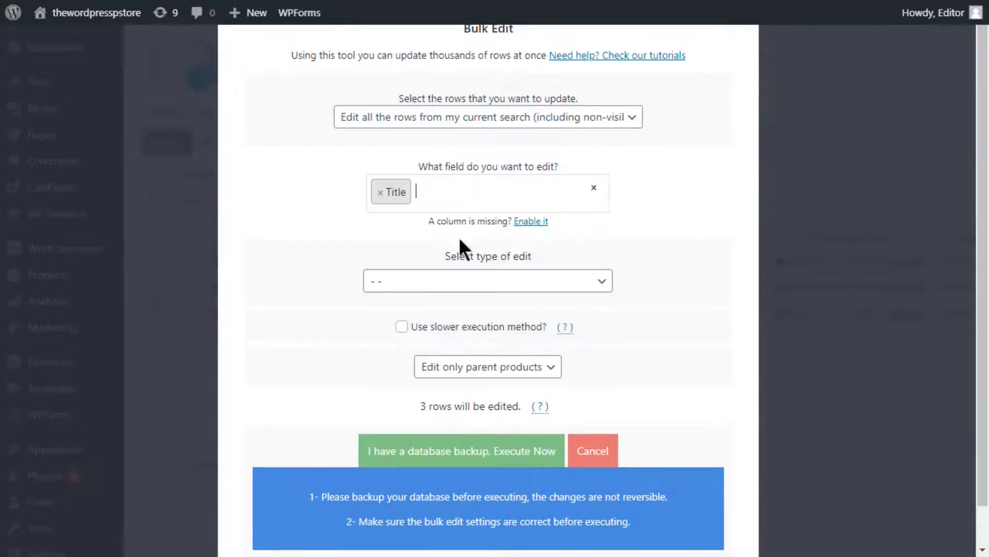
pyautogui.click(449, 281)
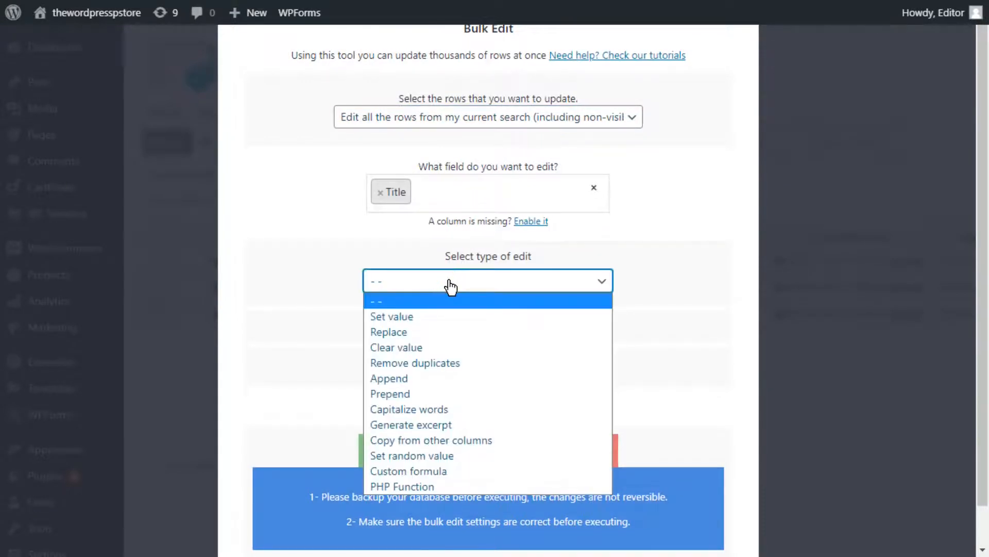
pyautogui.click(444, 377)
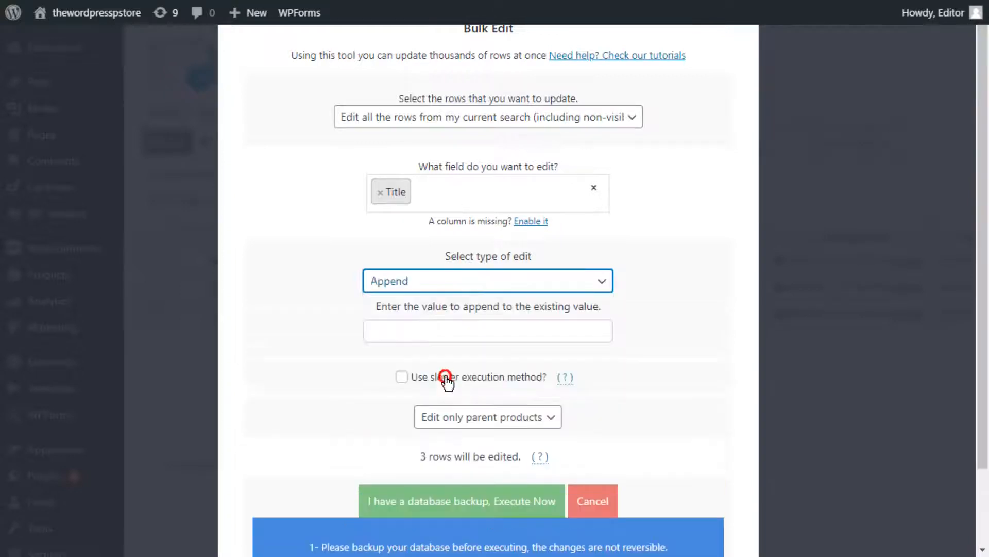
# Step: Enter $product_cat$ as the value to append to the found jeans' titles, execute the bulk edit and close its window
pyautogui.click(471, 331)
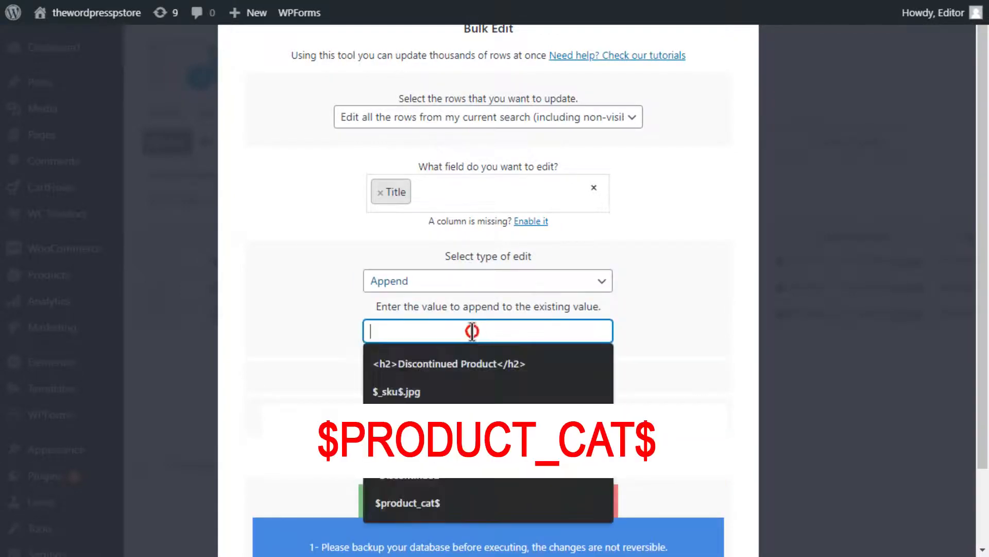
pyautogui.write('$product_cat$')
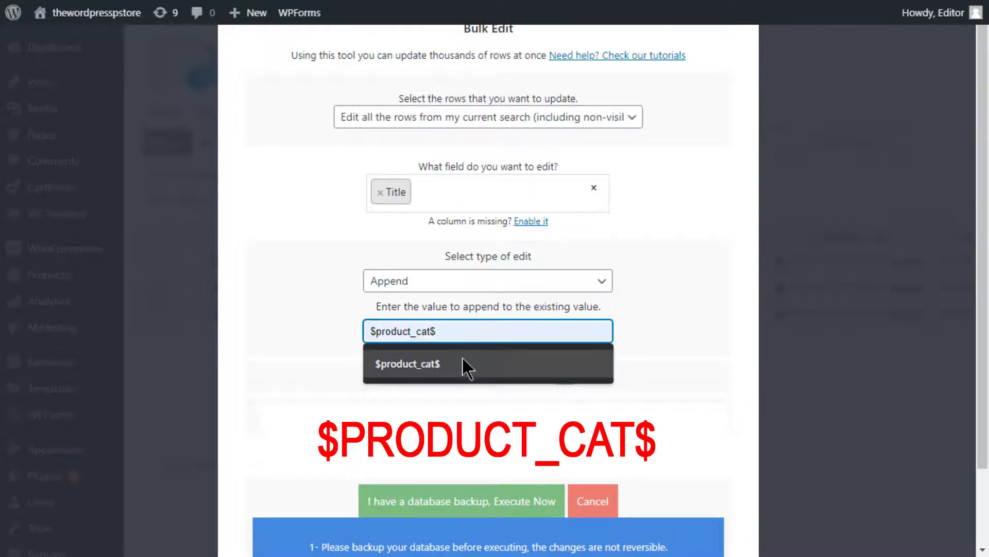
pyautogui.click(462, 359)
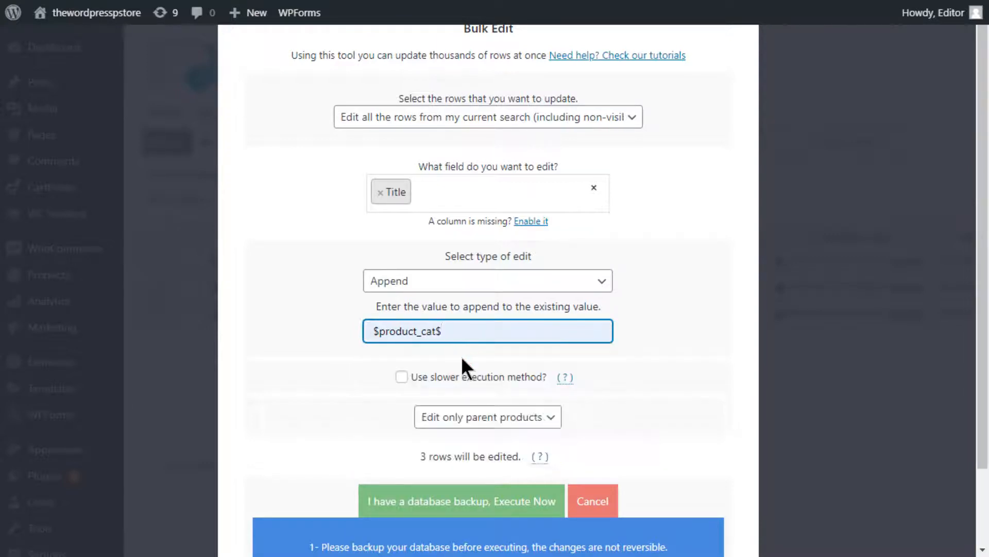
pyautogui.click(442, 498)
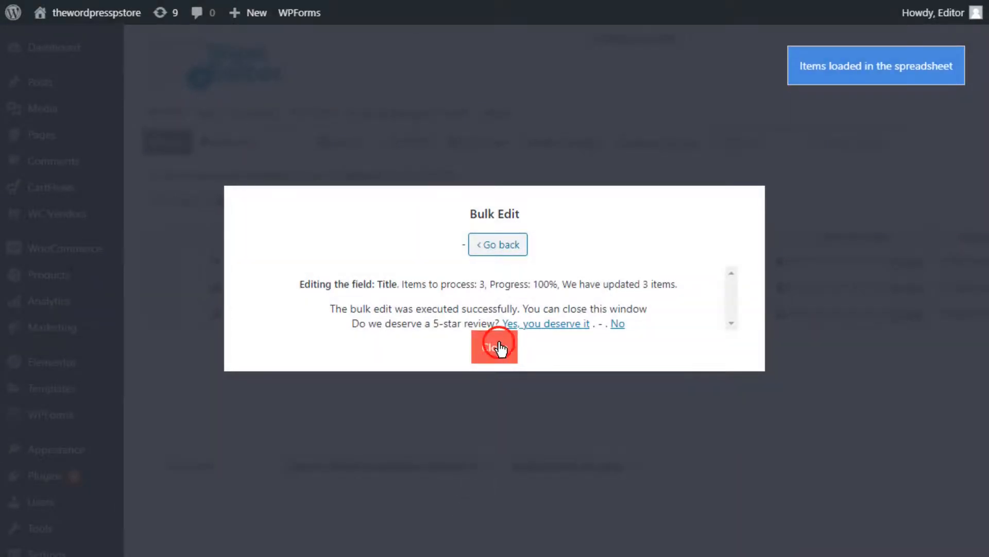
pyautogui.click(491, 347)
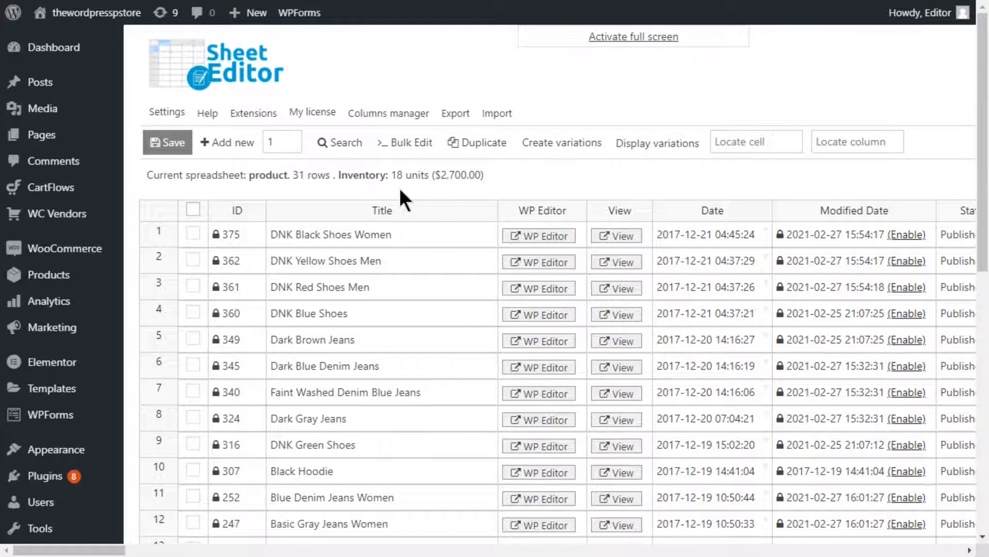
# Step: Start a bulk edit using the option to search rows to update and edit all the search results
pyautogui.click(400, 142)
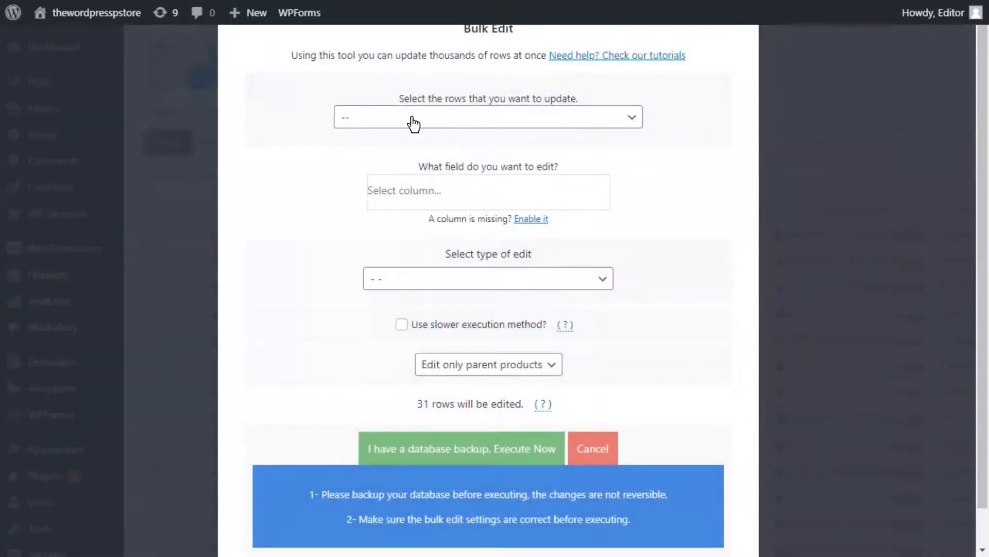
pyautogui.click(410, 118)
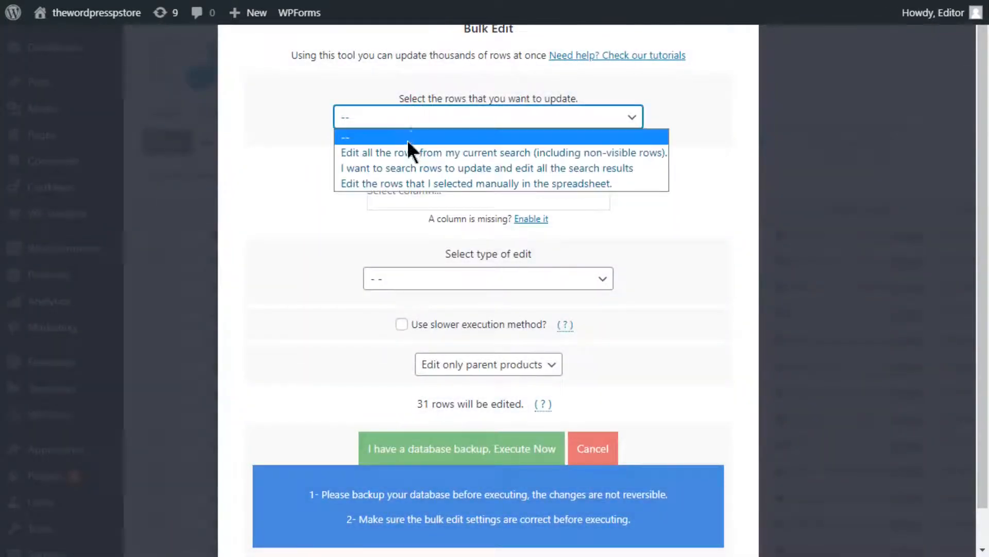
pyautogui.click(395, 162)
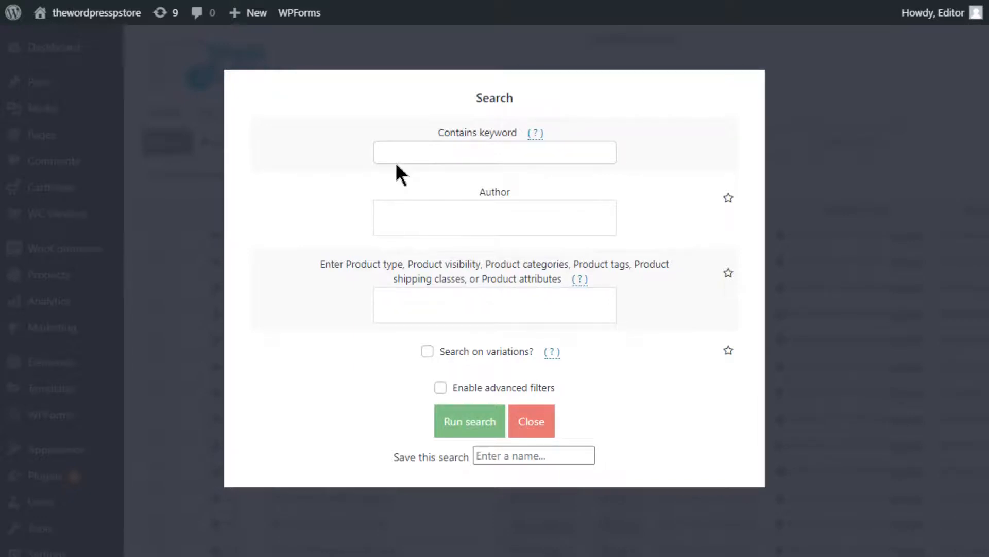
# Step: Run a search with advanced filters enabled for products whose Sale price (_sale_price) is greater than 0
pyautogui.click(441, 387)
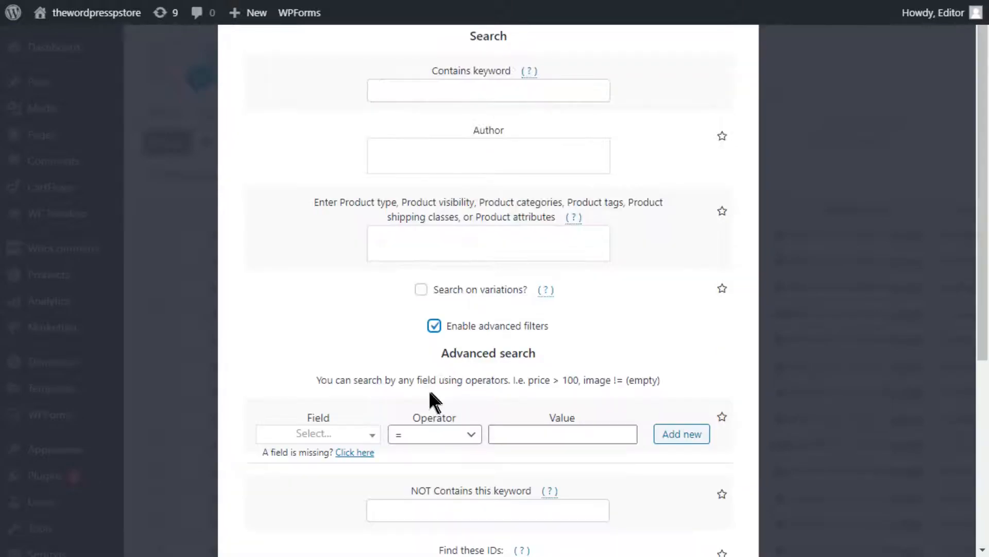
pyautogui.click(361, 434)
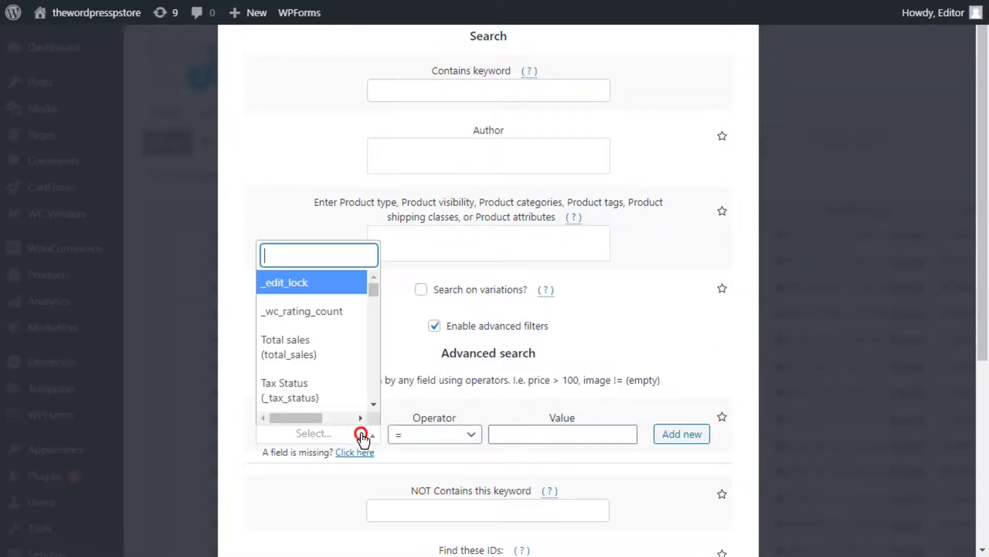
pyautogui.write('sale')
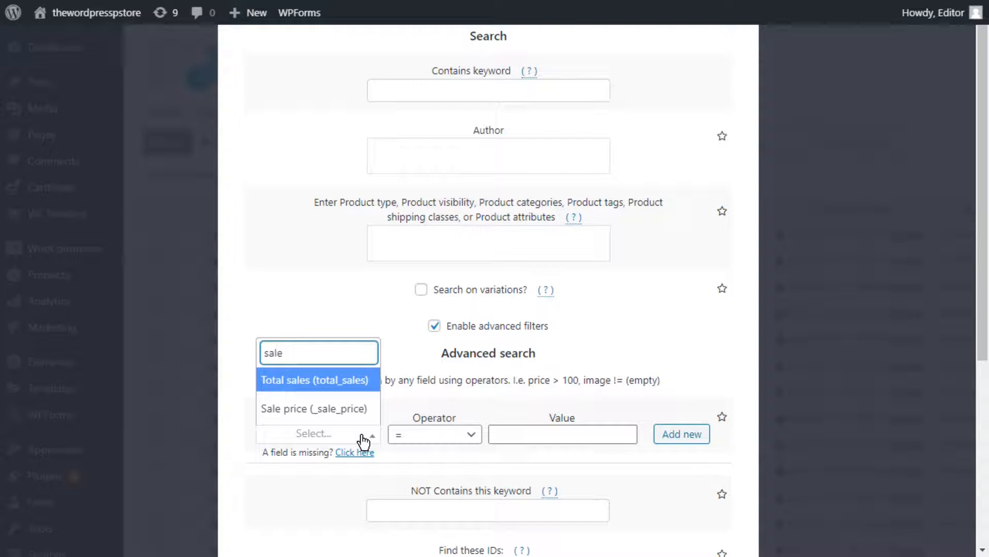
pyautogui.click(350, 408)
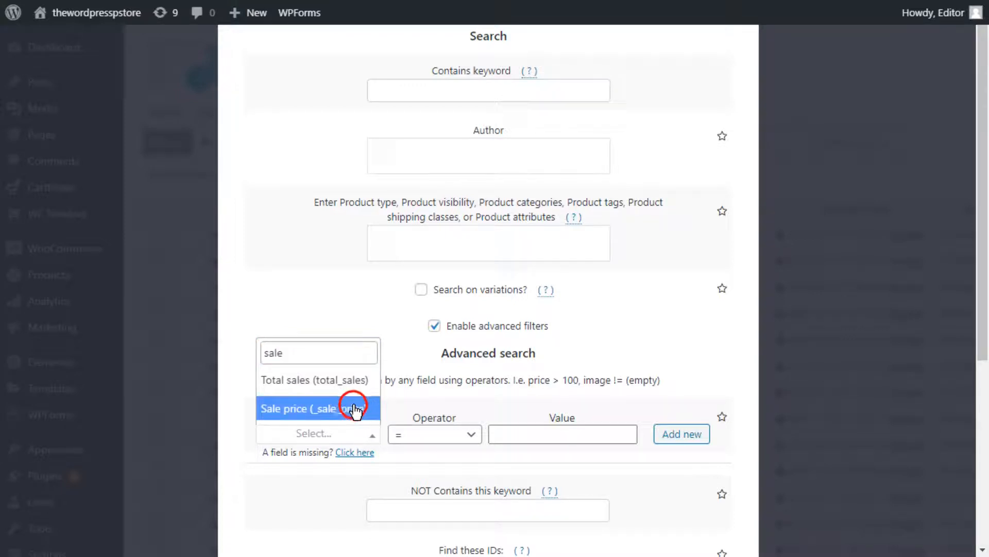
pyautogui.click(426, 440)
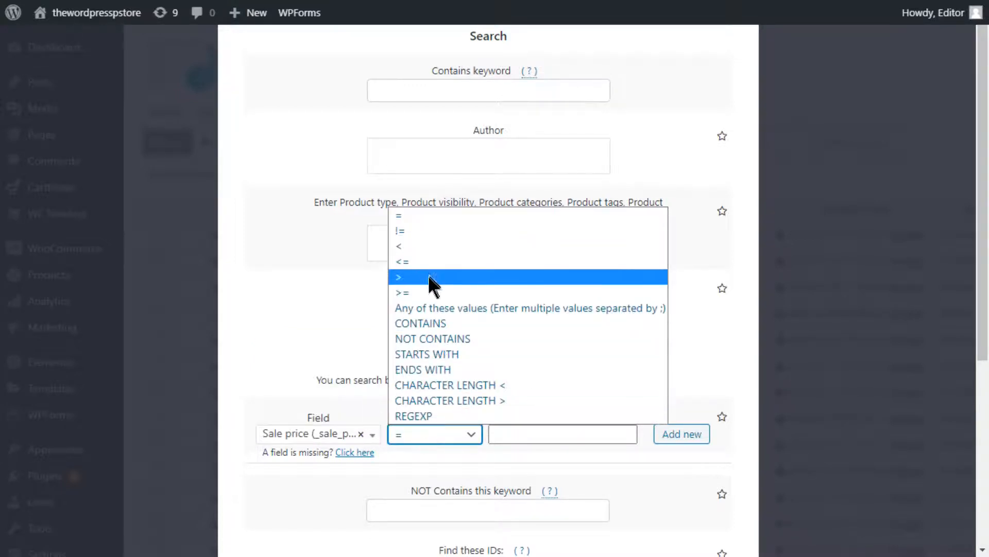
pyautogui.click(426, 281)
pyautogui.click(506, 432)
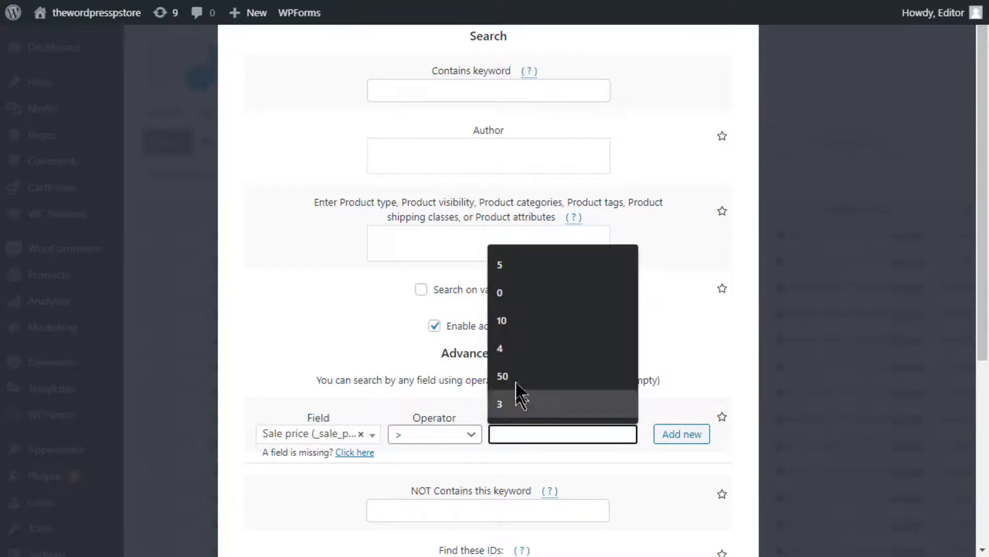
pyautogui.click(540, 302)
pyautogui.scroll(-4, 537, 354)
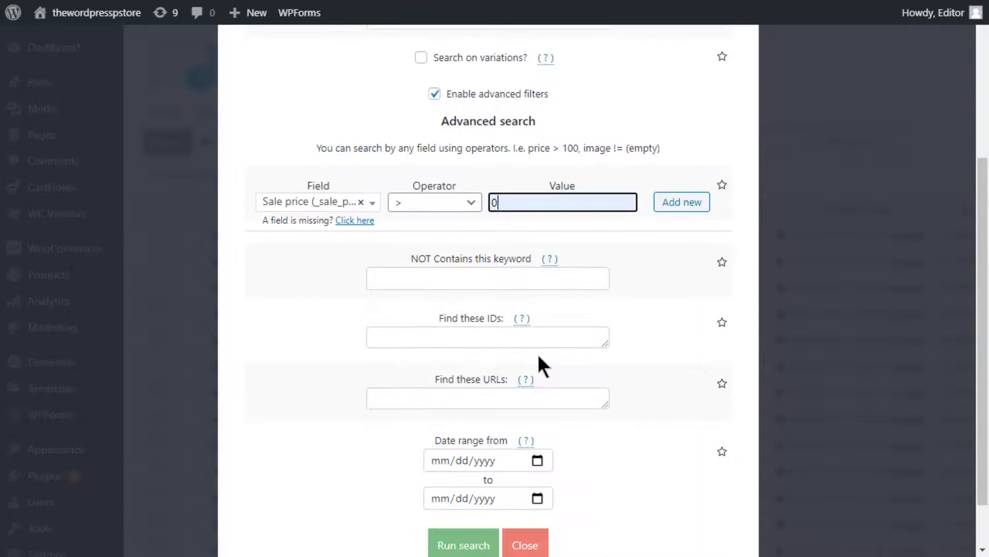
pyautogui.click(476, 546)
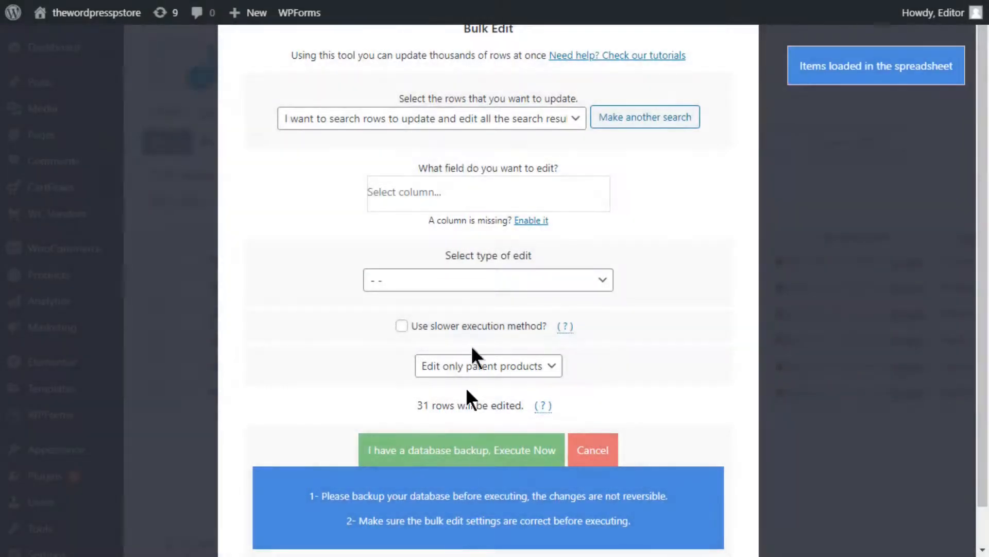
# Step: Choose the Title field and the Append edit type for the bulk edit of the sale-price search results
pyautogui.click(495, 186)
pyautogui.click(469, 230)
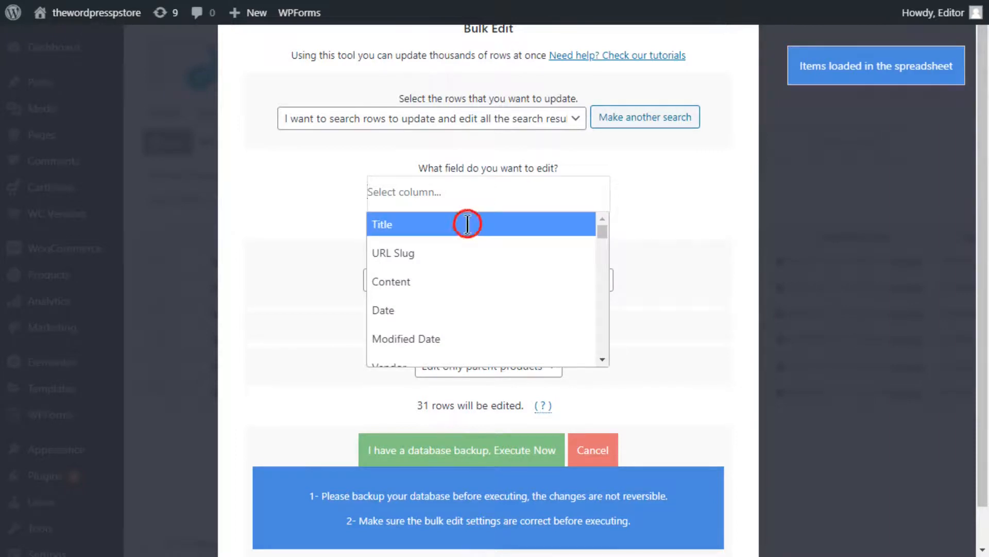
pyautogui.click(449, 287)
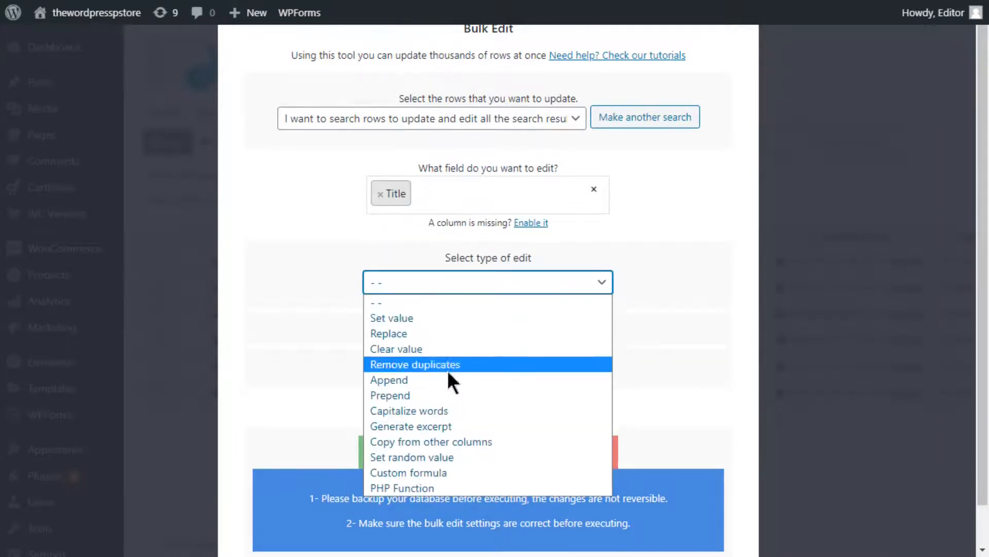
pyautogui.click(446, 380)
# Step: Enter $product_cat$ as the value to append to the discounted products' titles, execute the bulk edit and close its window
pyautogui.click(452, 340)
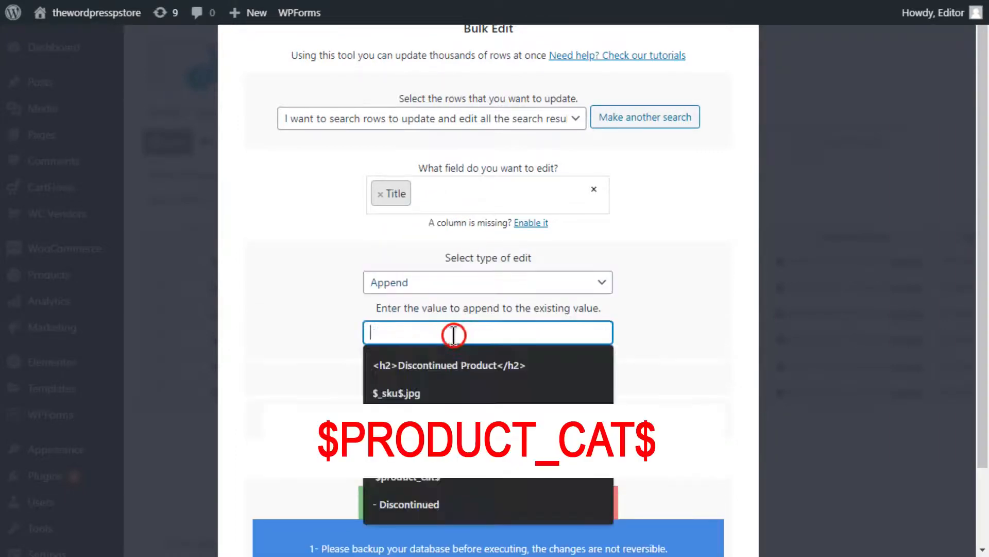
pyautogui.write('$p')
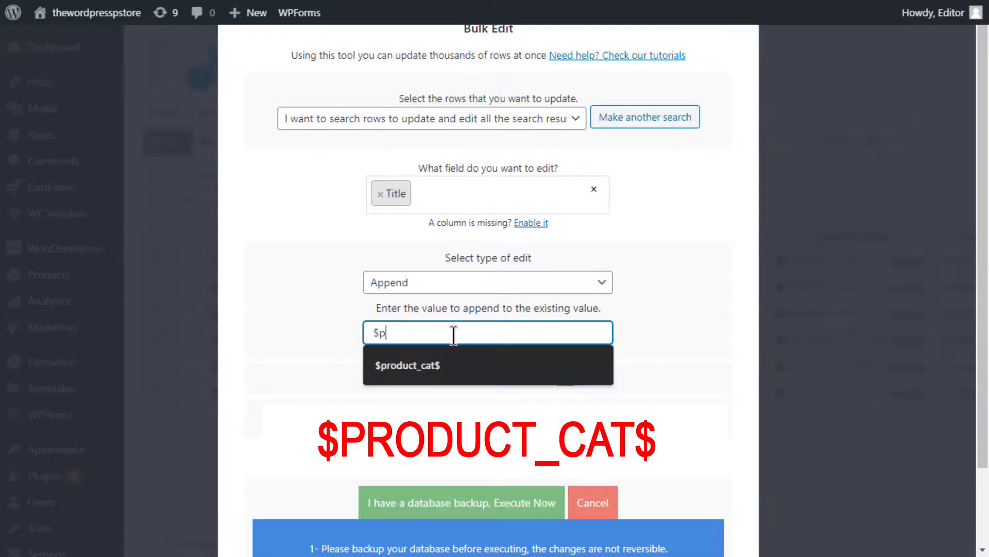
pyautogui.click(444, 360)
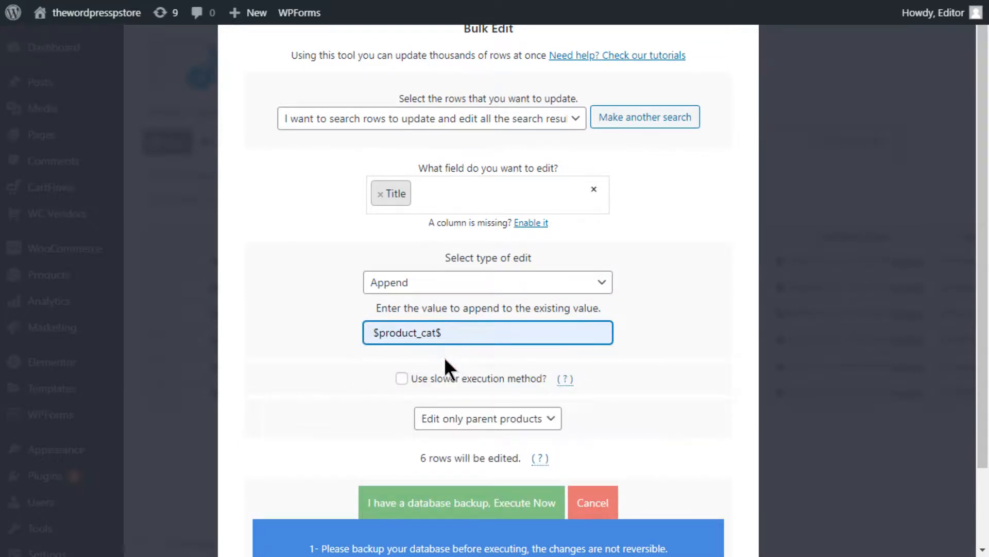
pyautogui.click(460, 496)
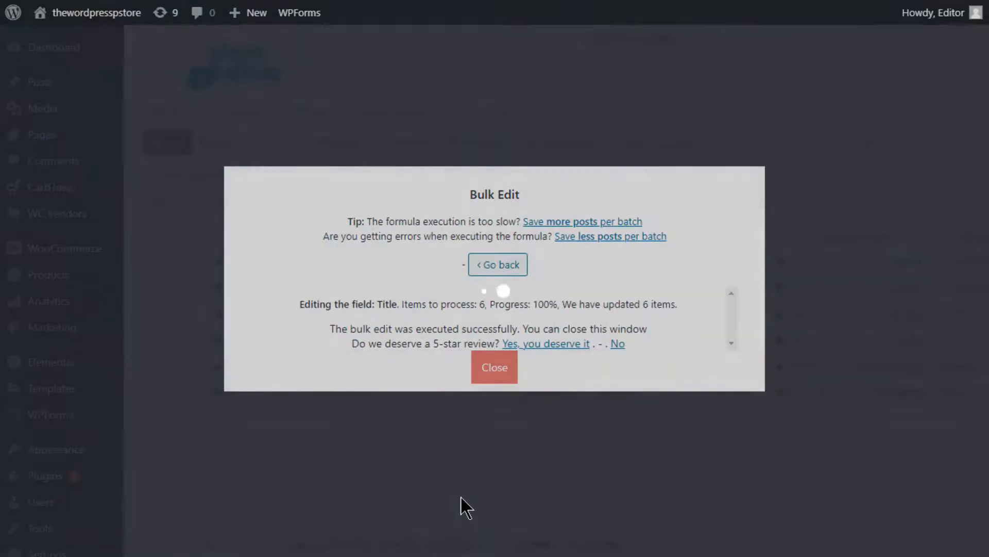
pyautogui.click(493, 380)
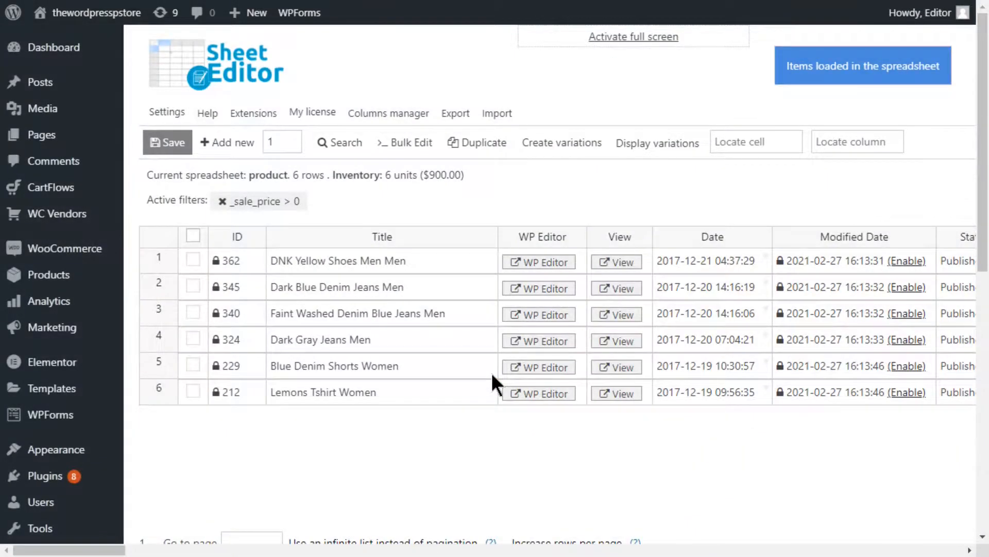
# Step: Locate the sale price column in the spreadsheet of filtered products
pyautogui.click(839, 141)
pyautogui.write('sale price')
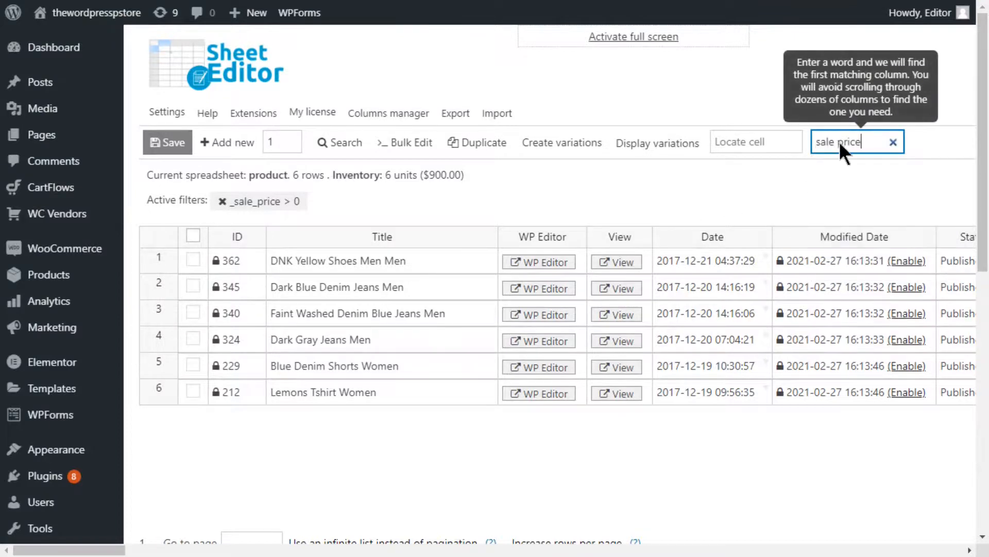
pyautogui.press('Return')
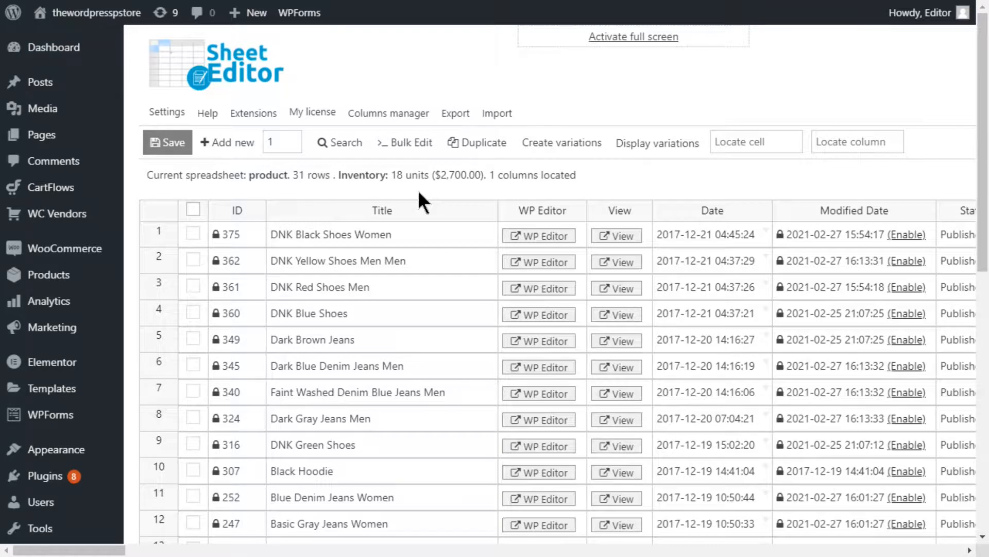
# Step: Set up a bulk edit of all rows in the unfiltered product spreadsheet, using the Title field and the Append edit type
pyautogui.click(421, 140)
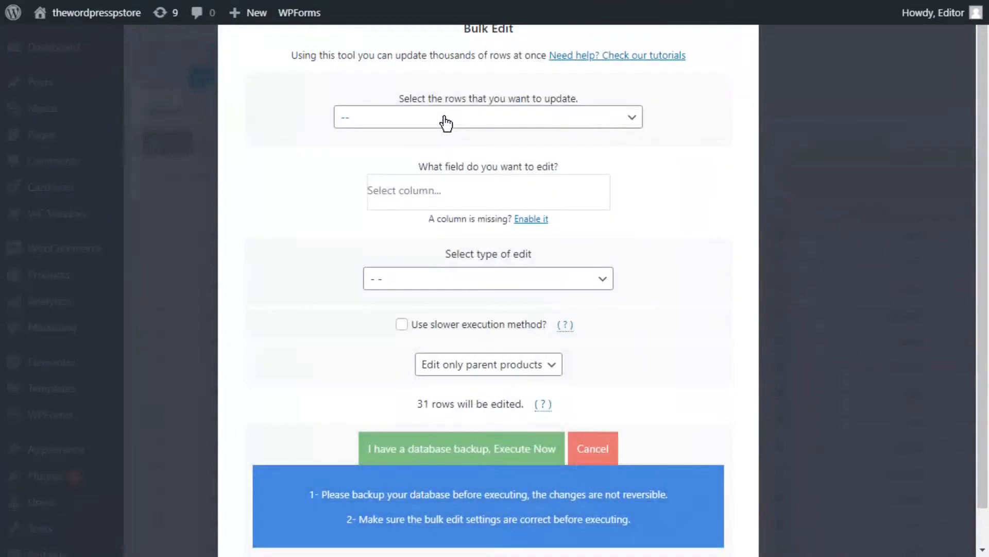
pyautogui.click(447, 123)
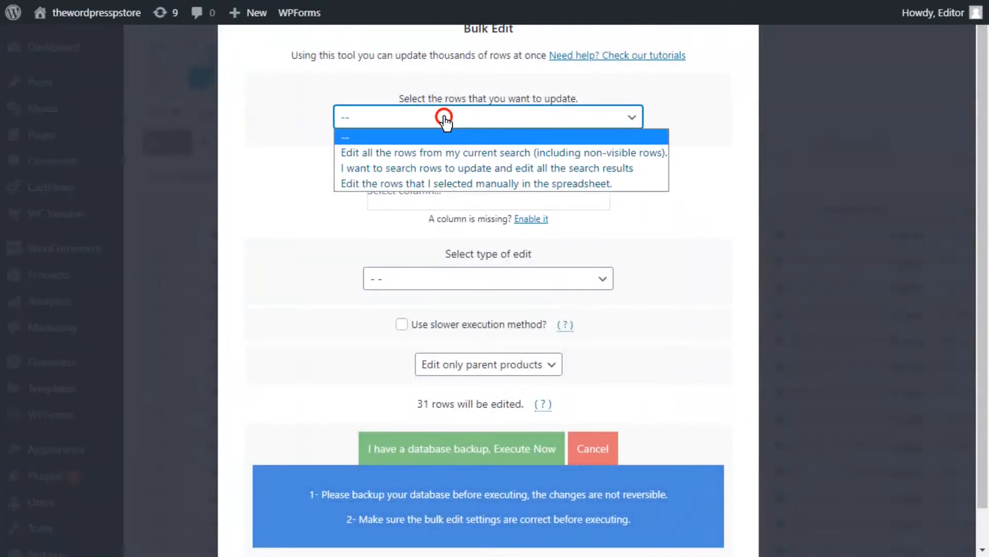
pyautogui.click(439, 151)
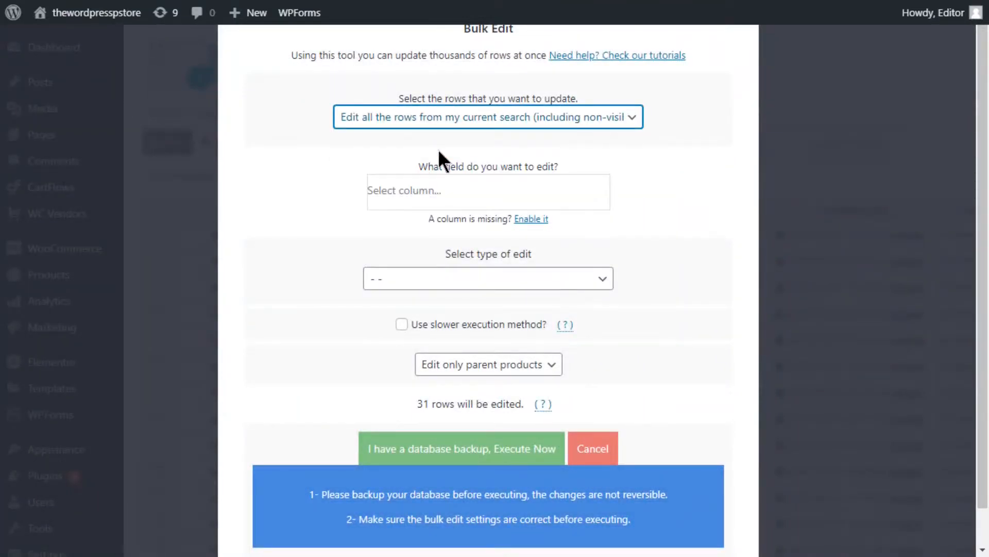
pyautogui.click(429, 191)
pyautogui.click(422, 226)
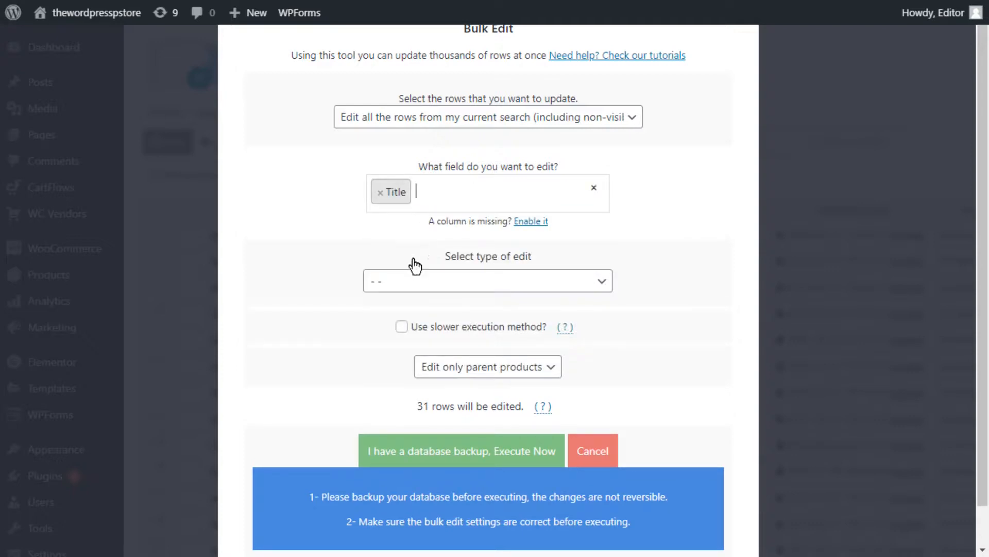
pyautogui.click(409, 278)
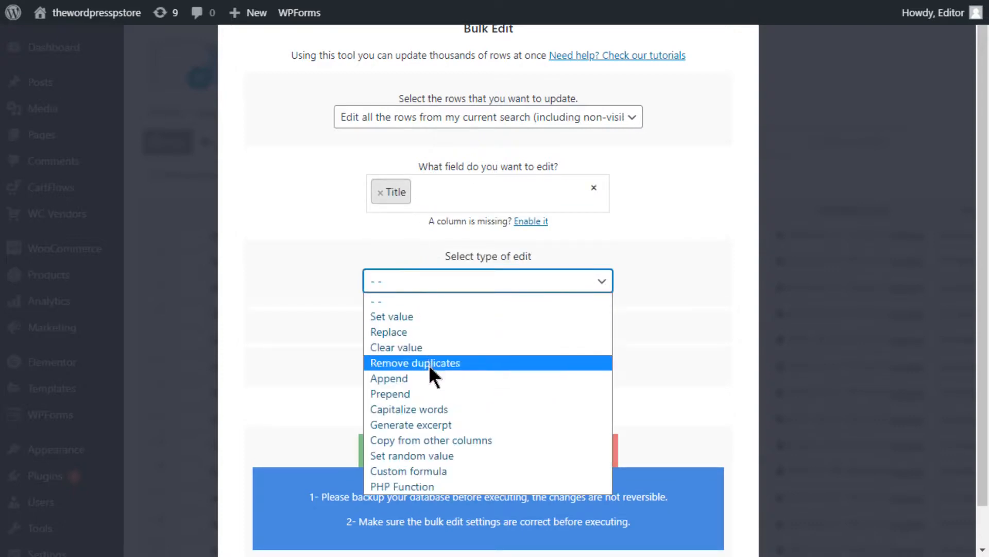
pyautogui.click(429, 381)
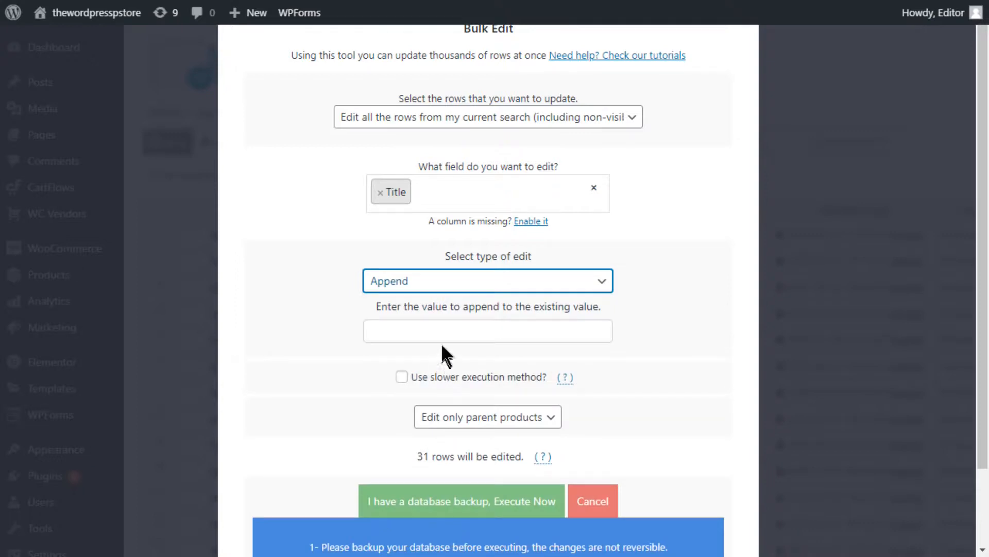
# Step: Enter $product_cat$ as the value to append to every product title, execute the bulk edit and close its window
pyautogui.click(446, 331)
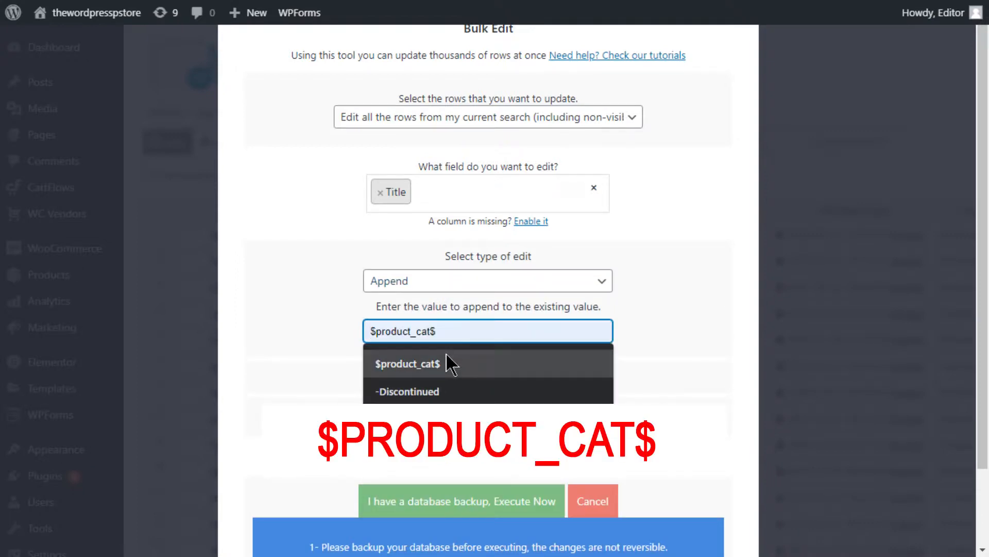
pyautogui.click(446, 354)
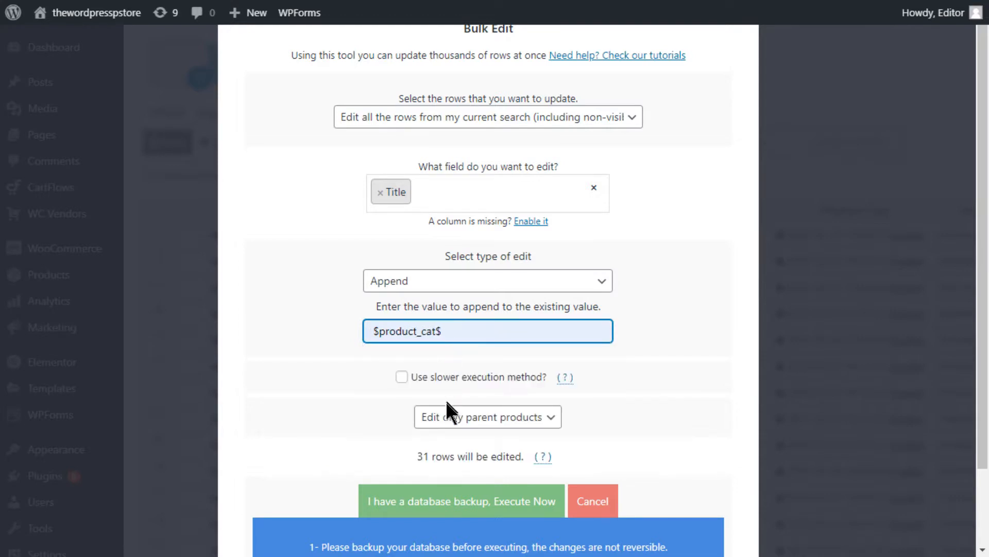
pyautogui.click(439, 499)
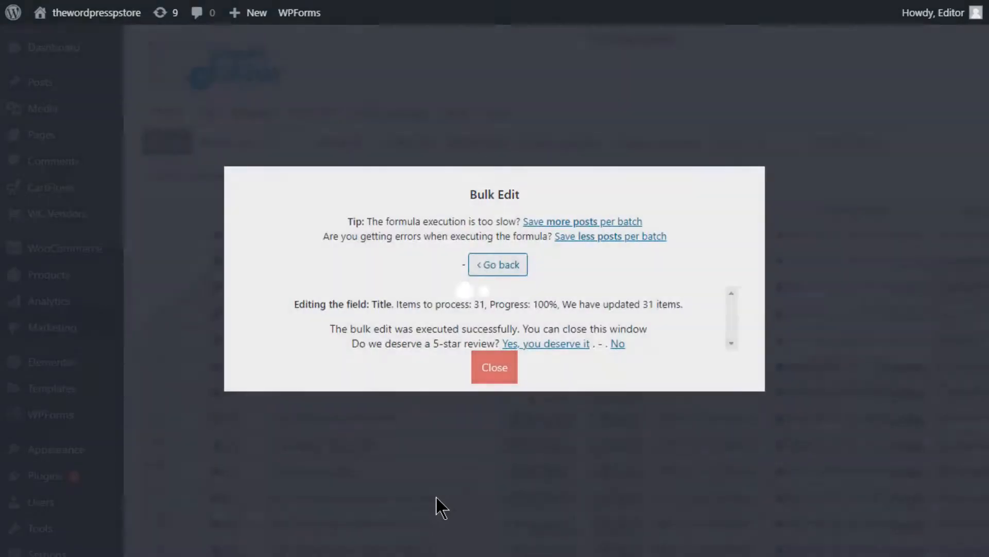
pyautogui.click(490, 373)
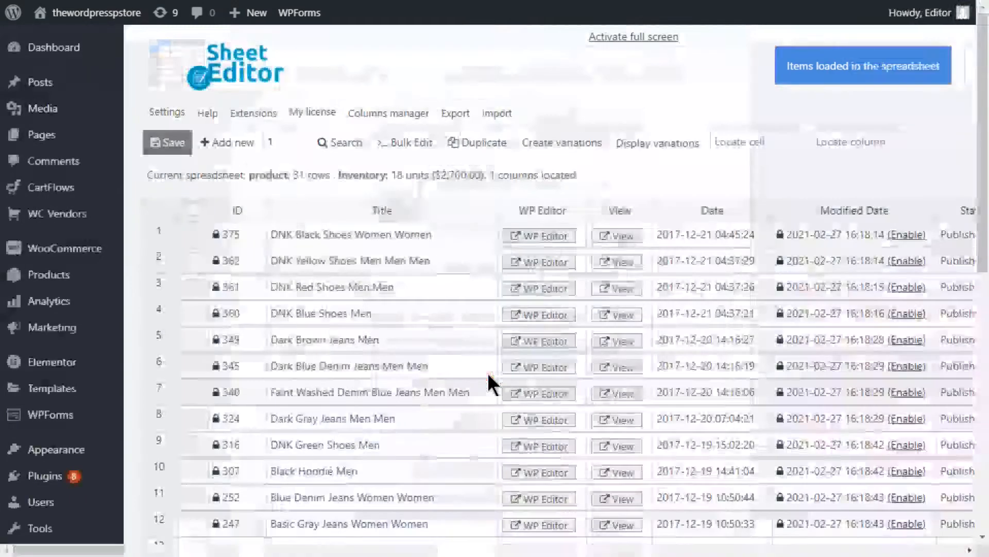